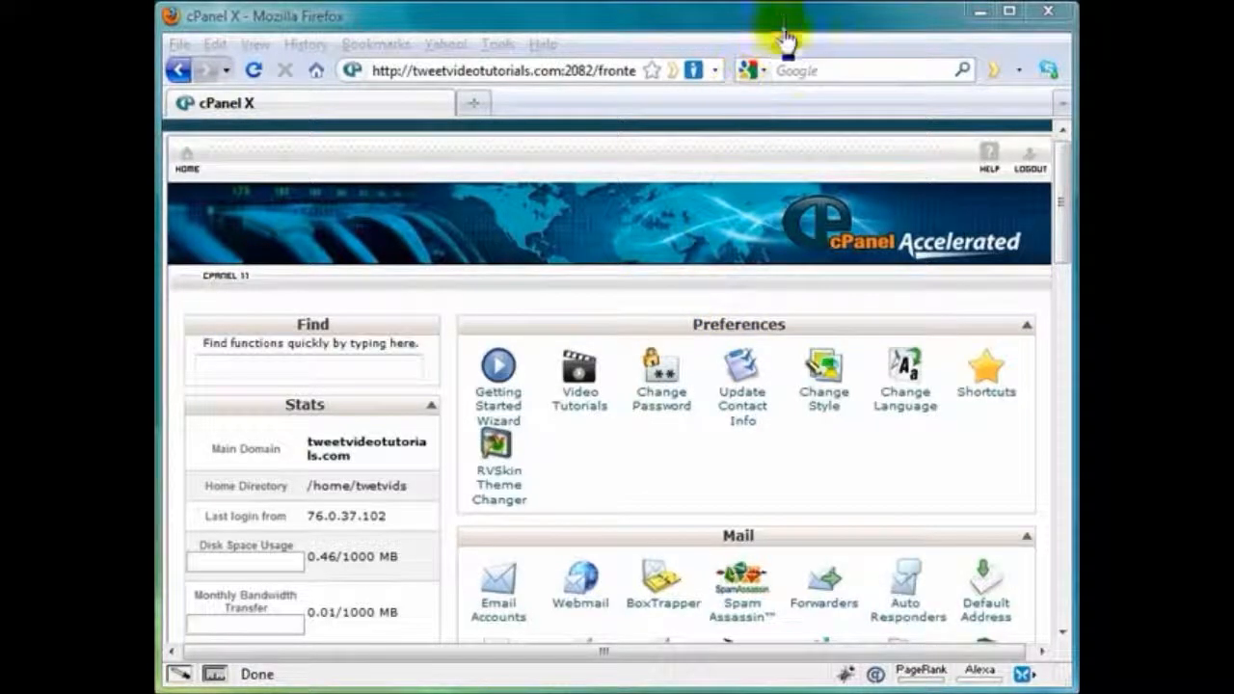
Search Google for filezilla and open the FileZilla Client Download page on filezilla-project.org
click(813, 68)
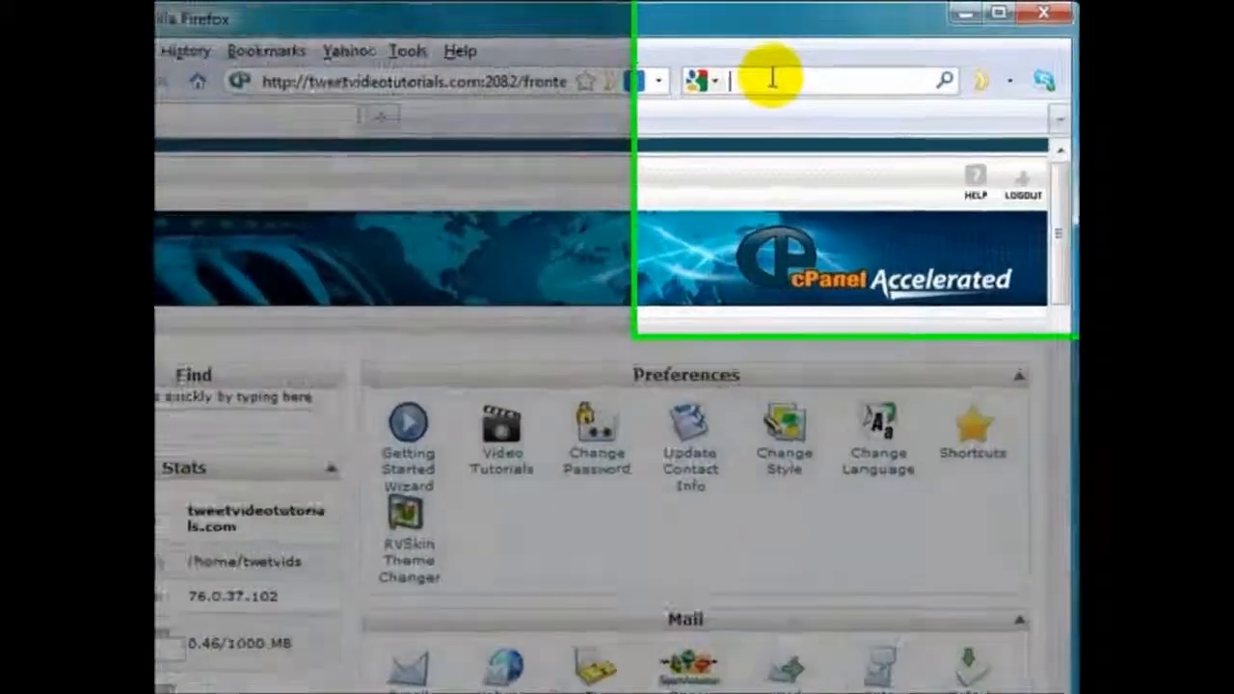
text(fil)
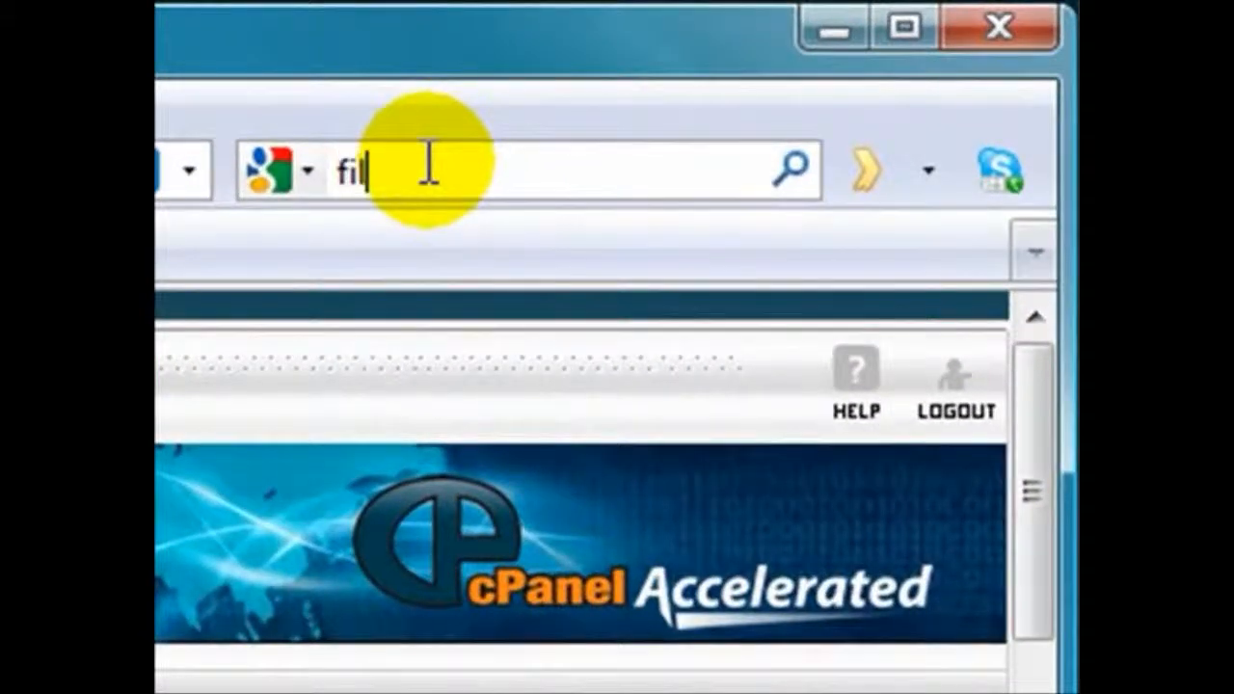
click(425, 231)
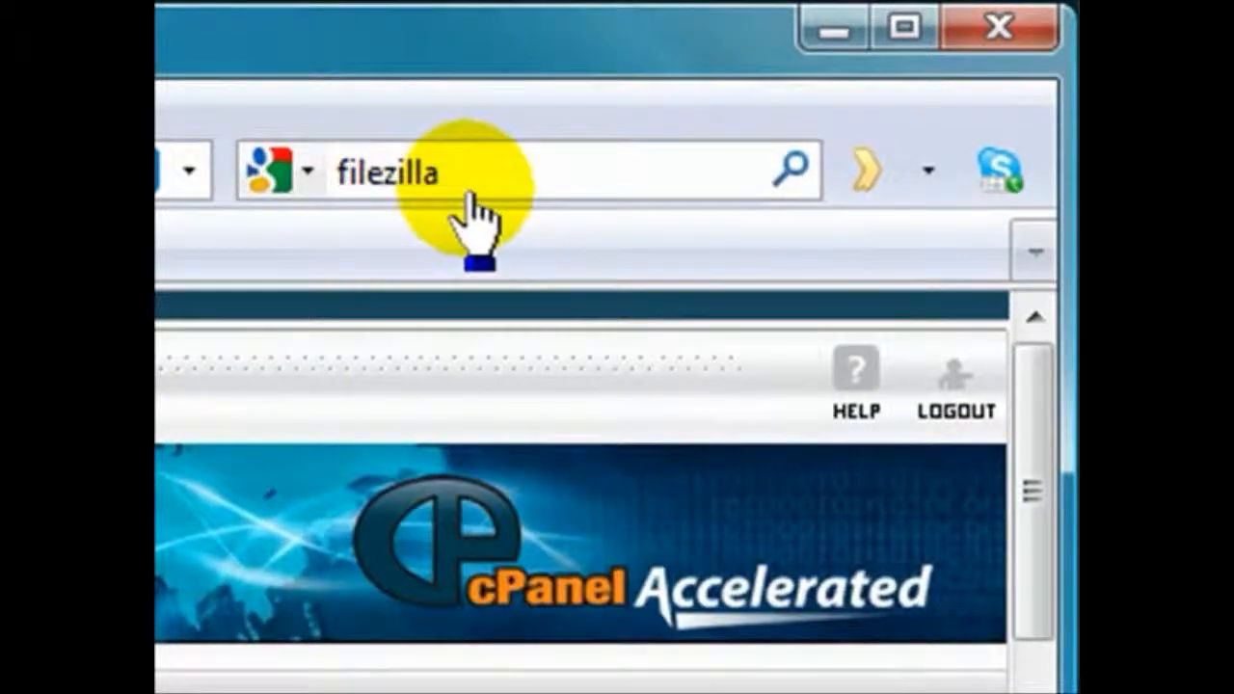
click(788, 174)
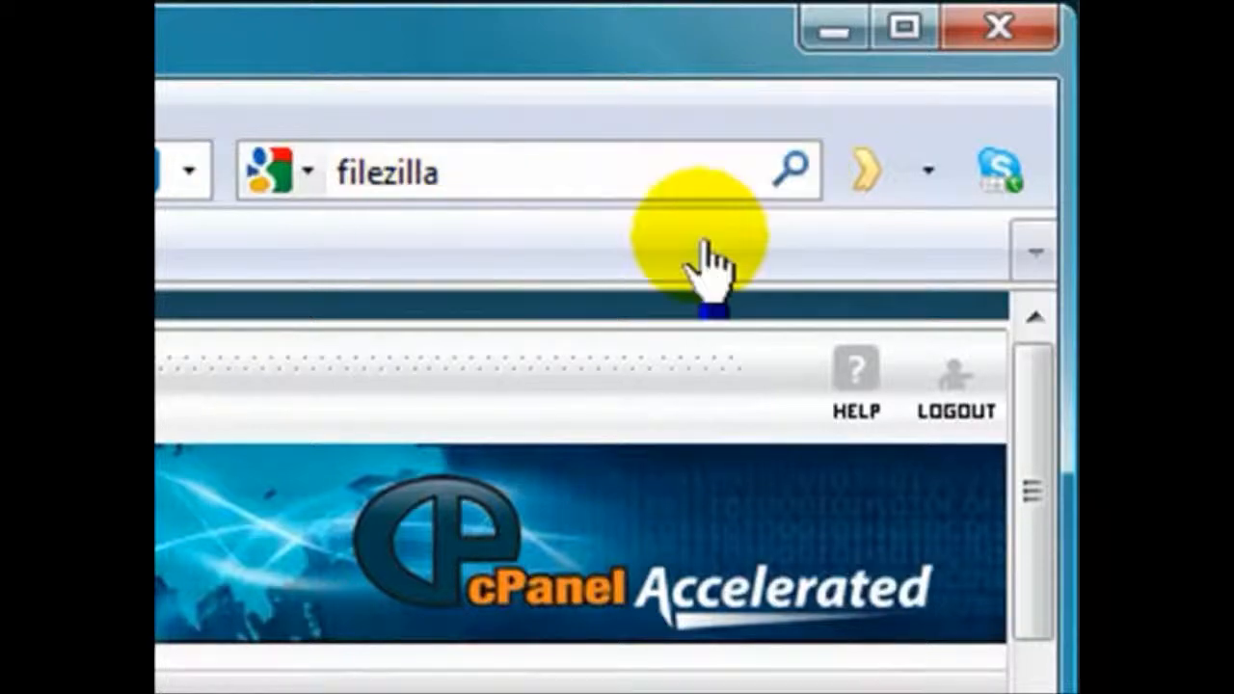
click(791, 173)
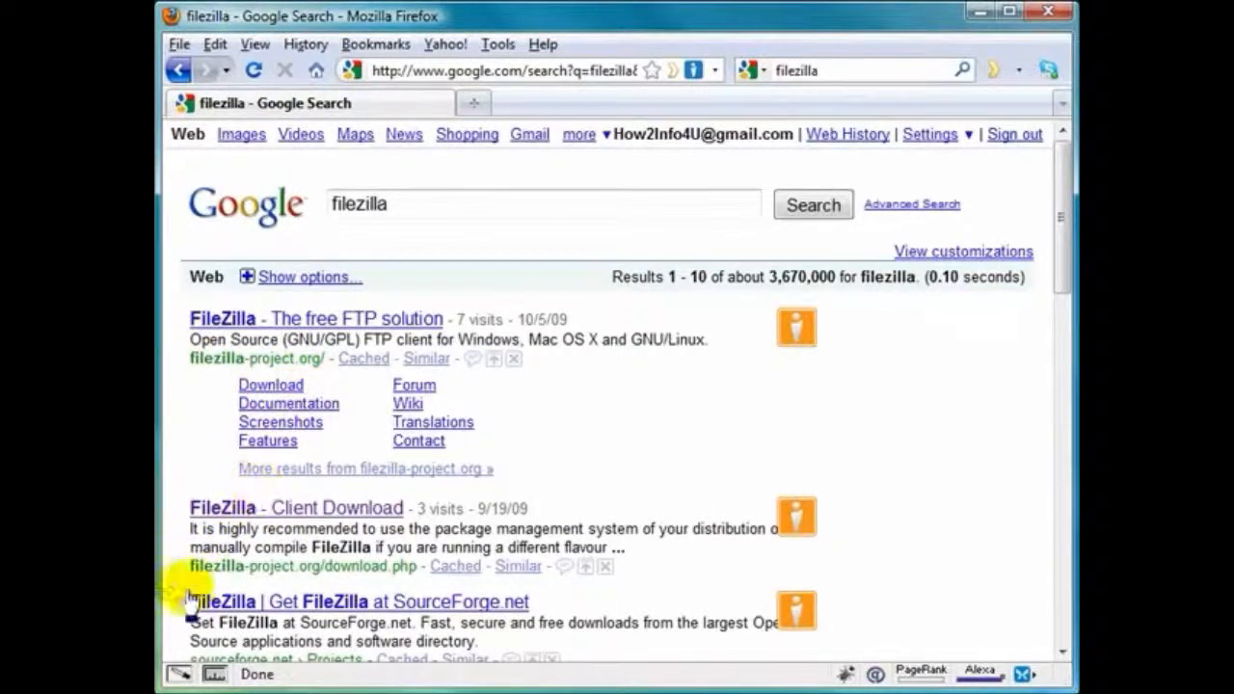
click(328, 514)
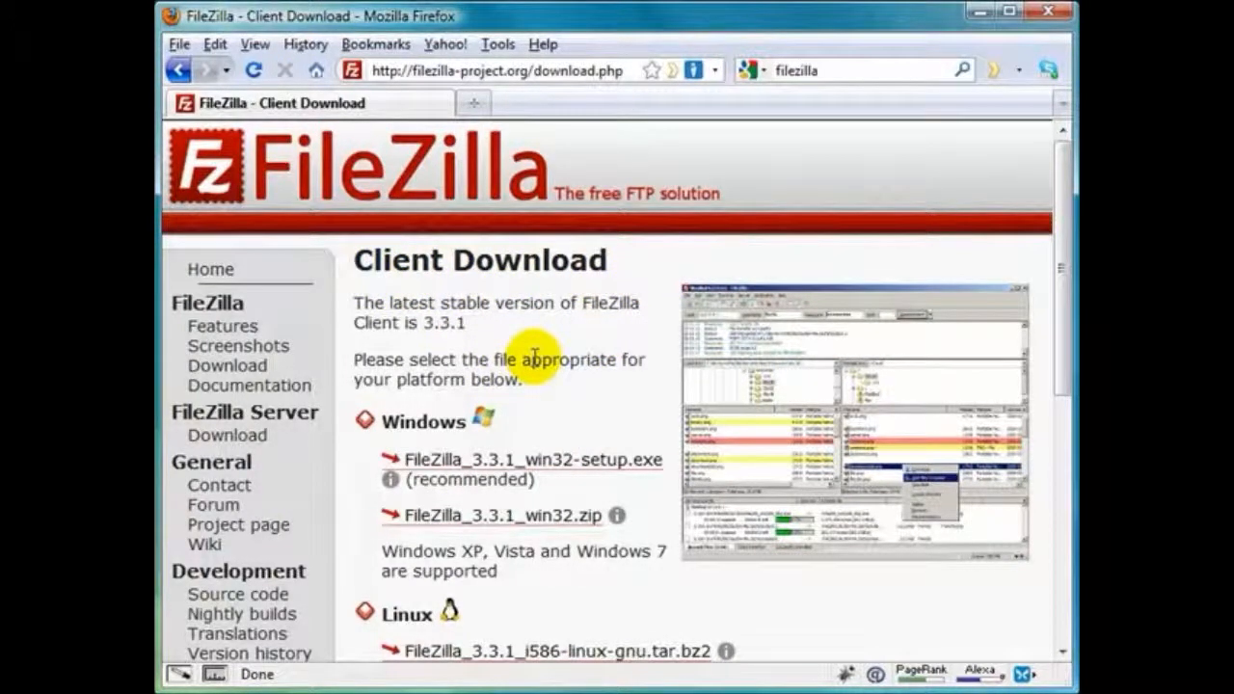
scroll(533, 357, down, 3)
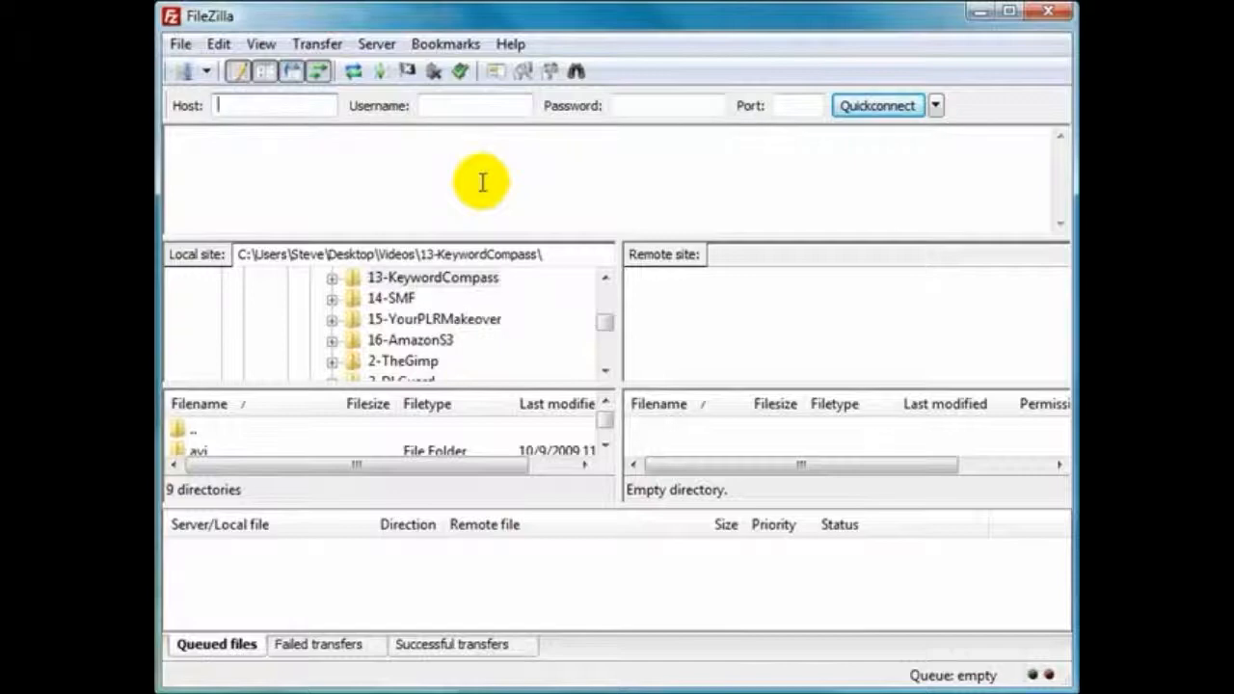
click(935, 106)
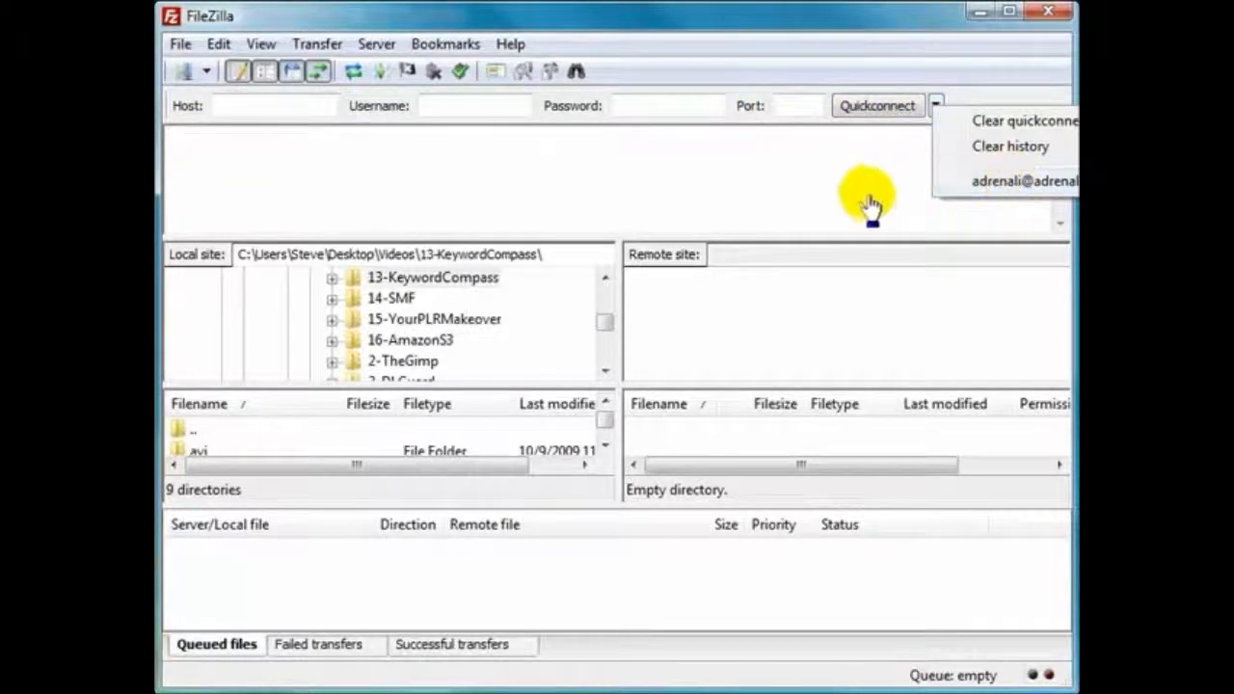
click(258, 145)
Add a new site named demo under My Sites in FileZilla's Site Manager
click(181, 47)
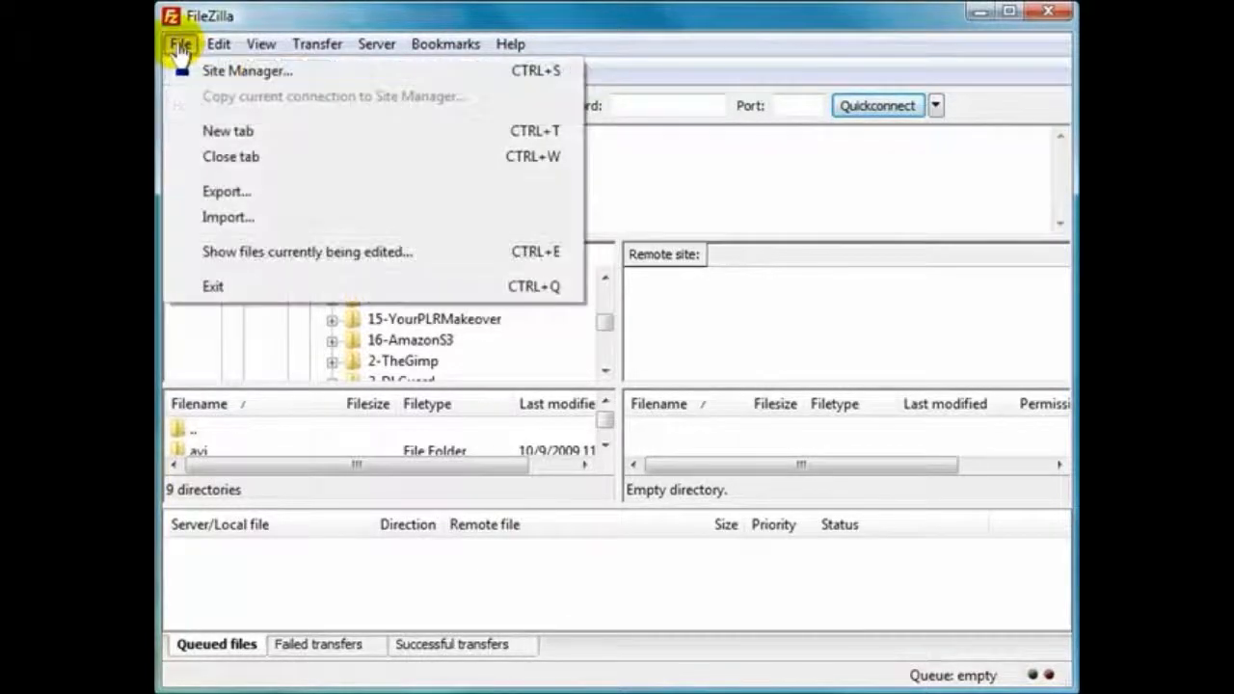
click(212, 73)
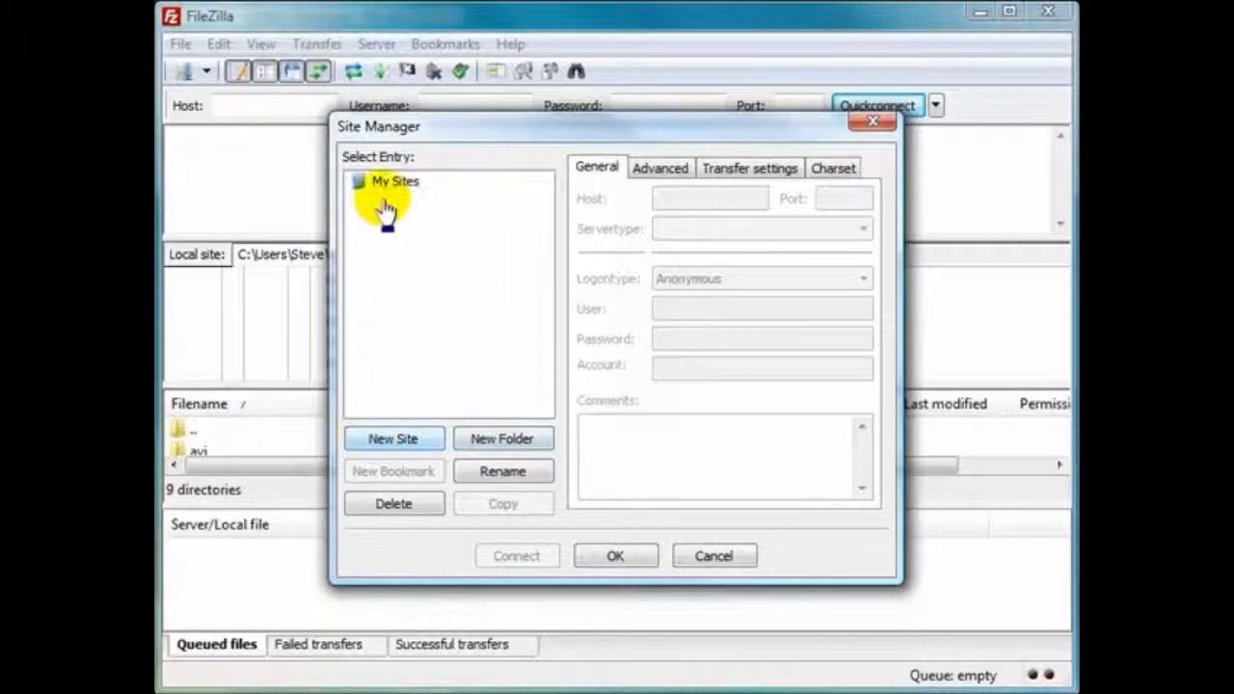
click(381, 183)
click(393, 441)
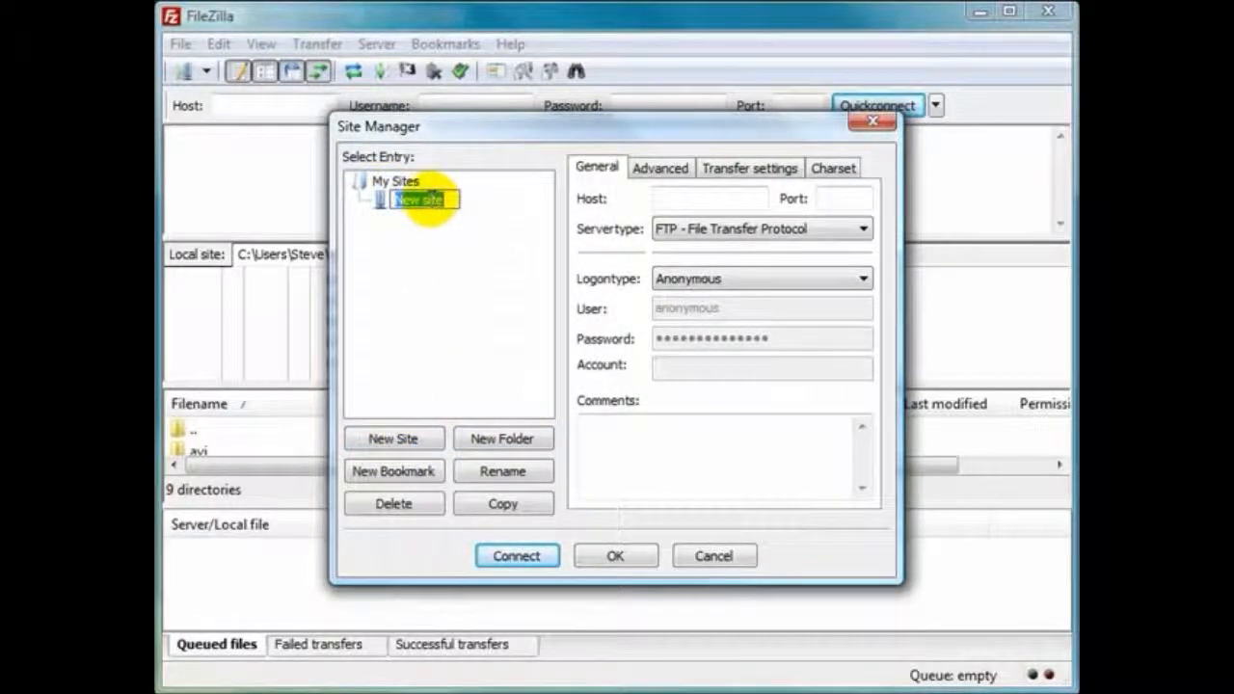
text(demo)
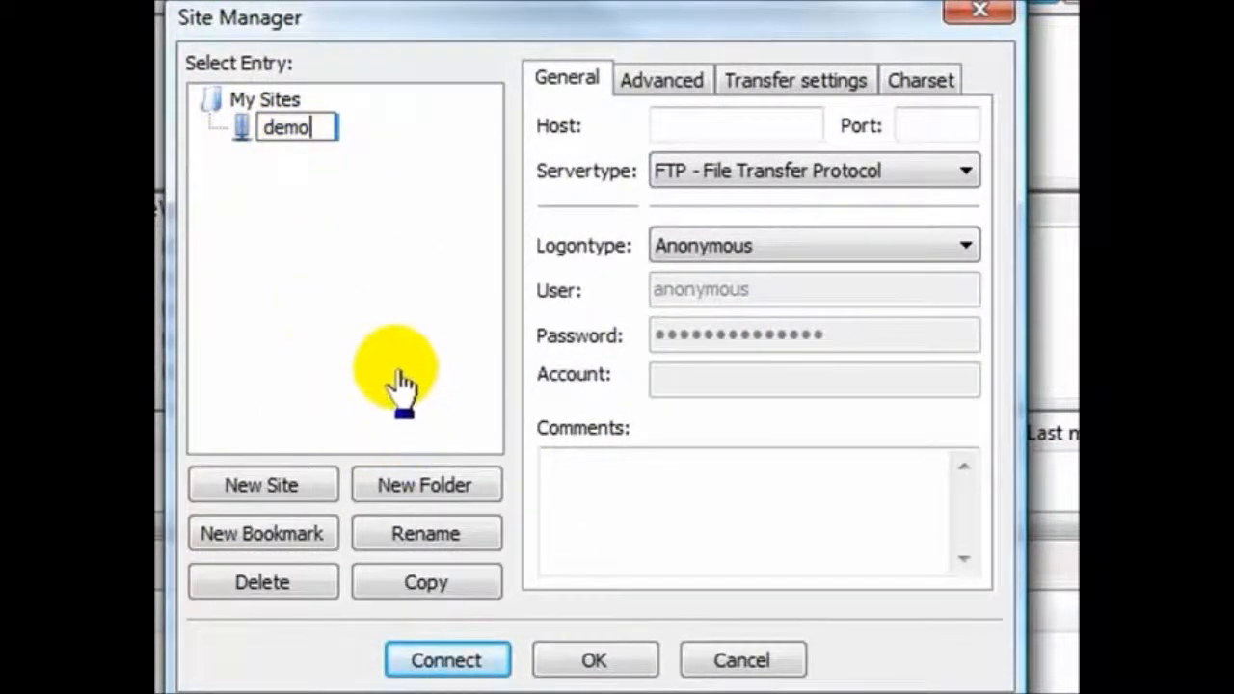
Copy the domain tweetvideotutorials.com from the BlogNameLoginDetails file in Notepad and paste it as the demo site's host in FileZilla
click(702, 125)
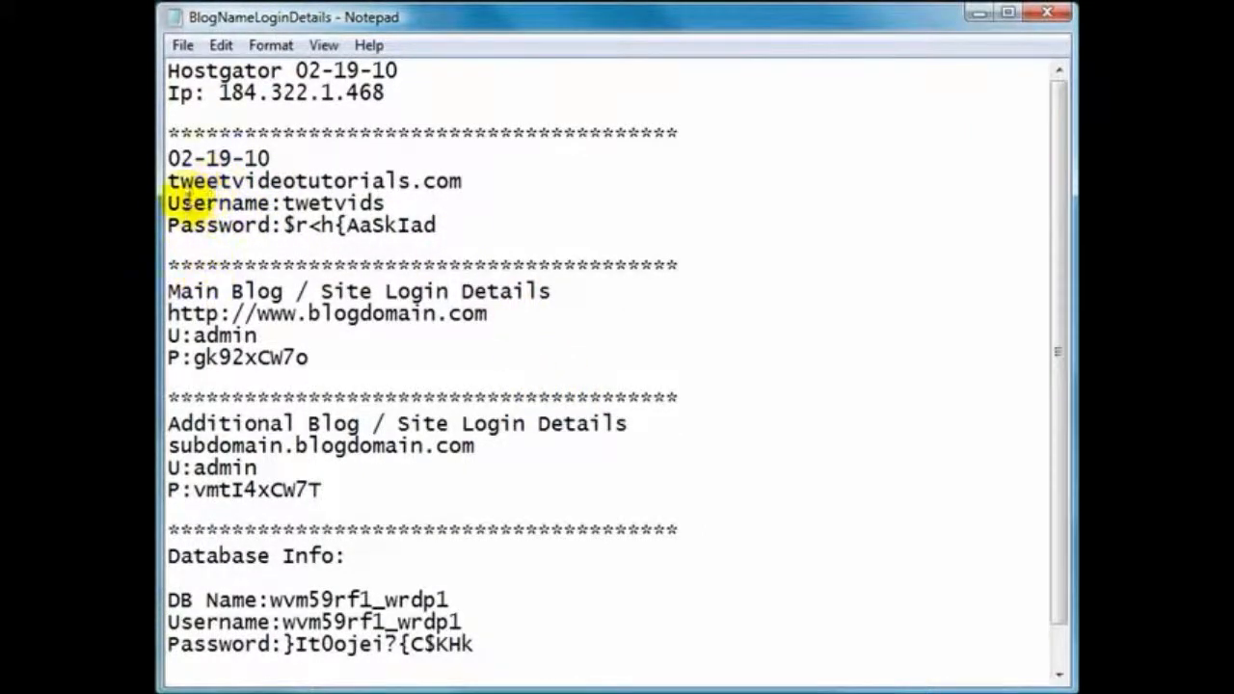
drag(169, 159, 469, 248)
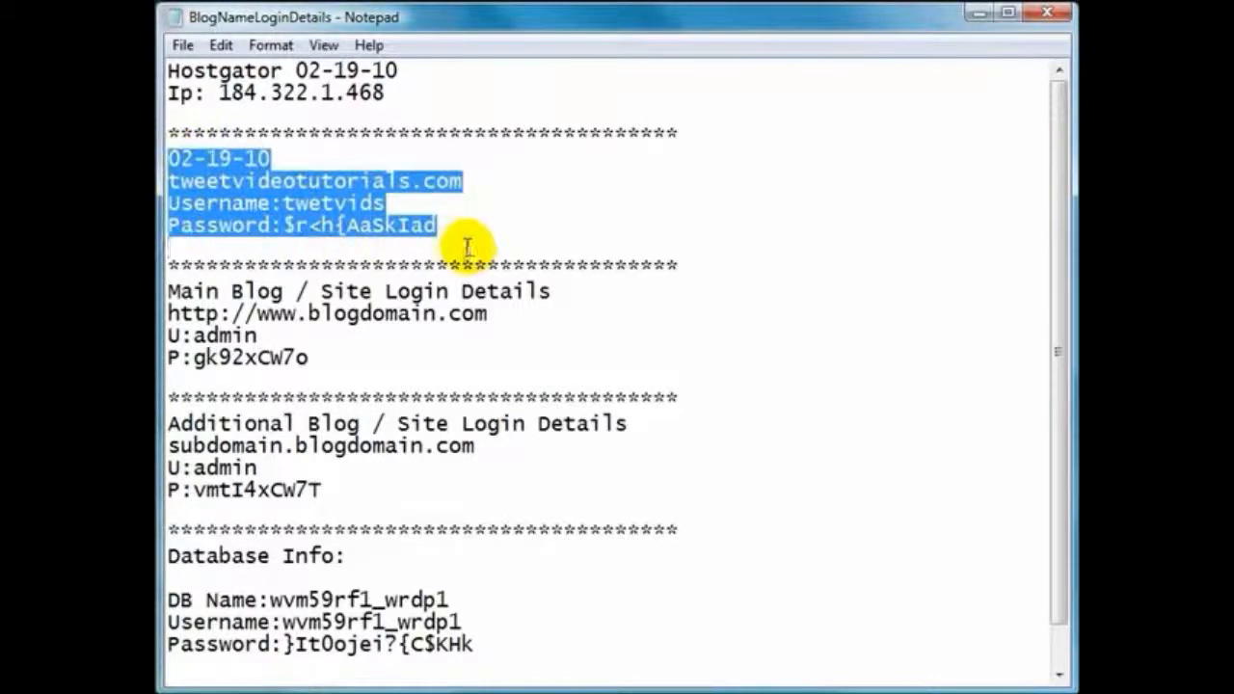
drag(170, 284, 496, 678)
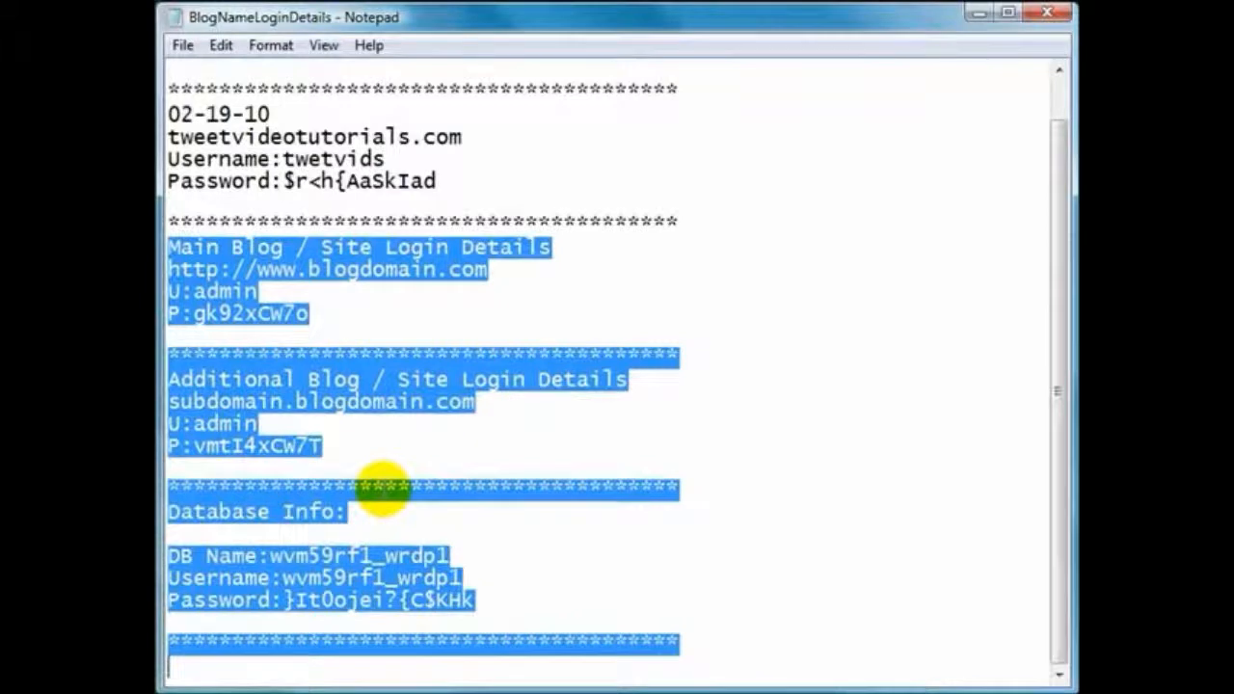
scroll(383, 489, up, 1)
click(200, 190)
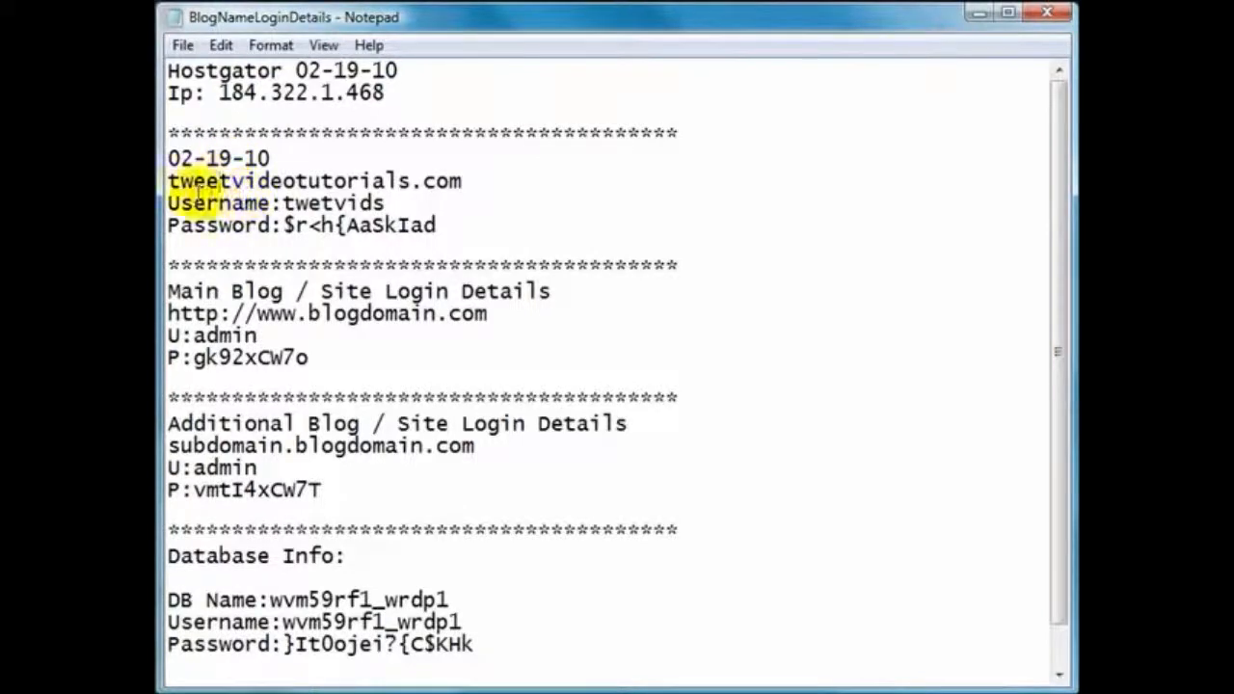
drag(169, 180, 436, 183)
right_click(438, 188)
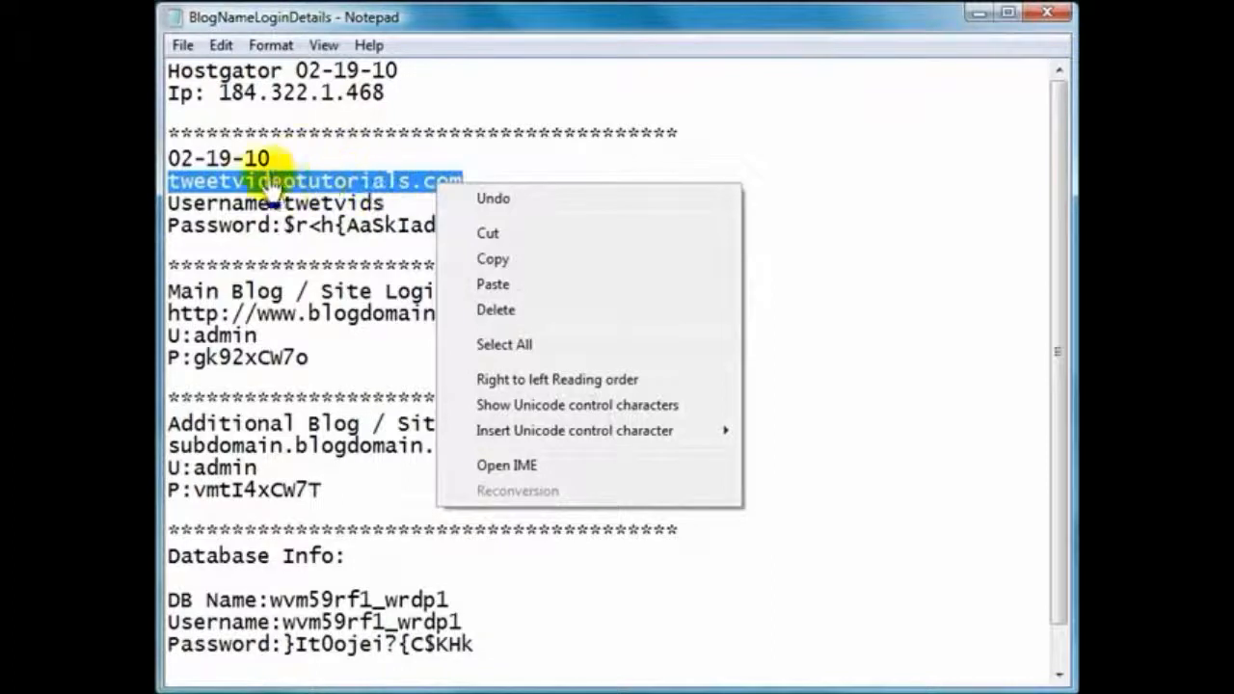
click(492, 260)
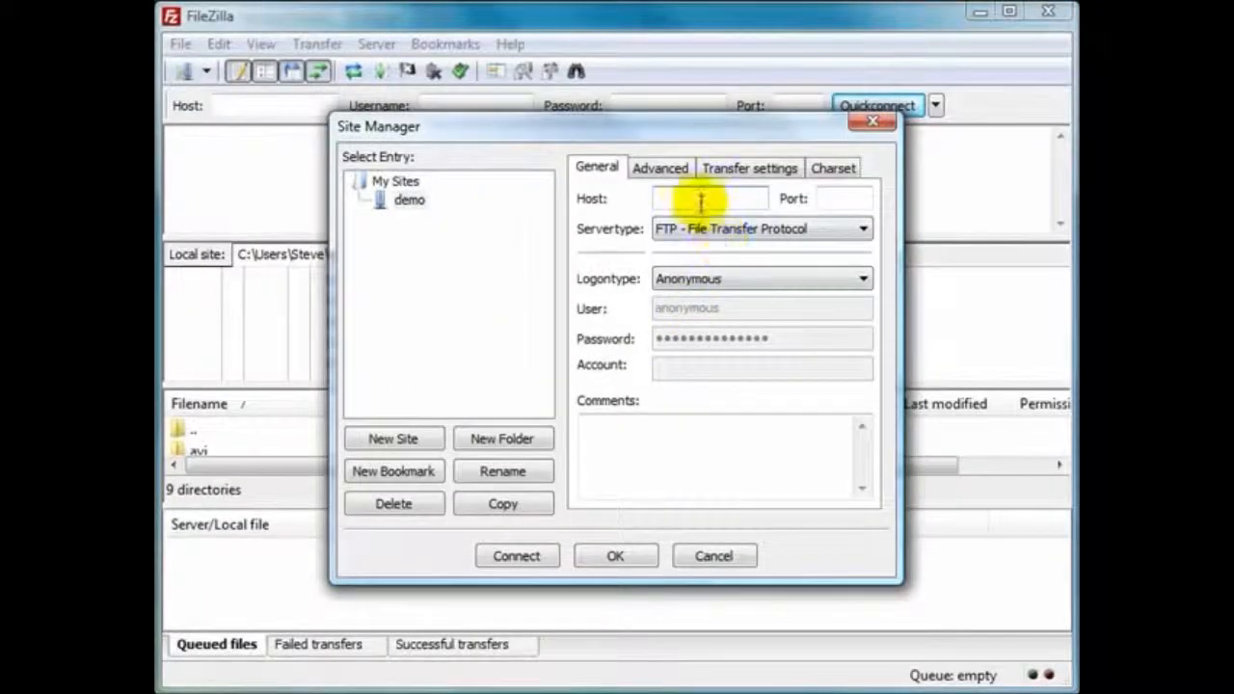
right_click(692, 200)
click(747, 301)
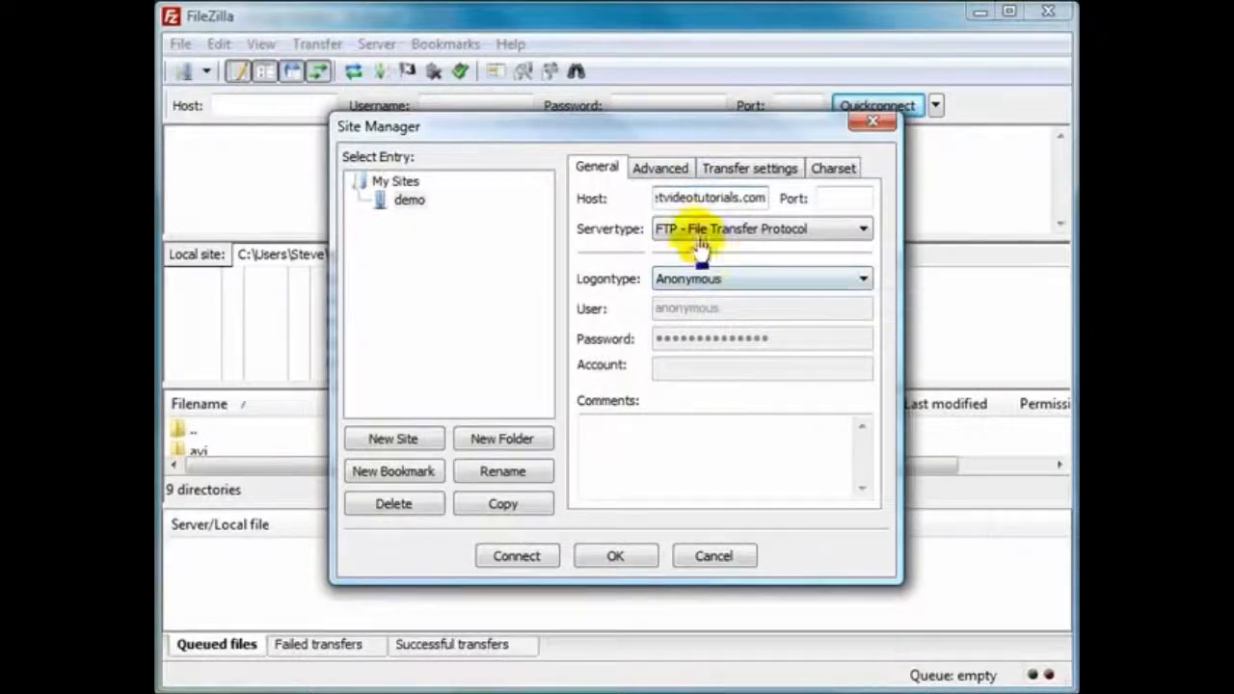
Set the demo site's port to 21, keep FTP - File Transfer Protocol as server type, and choose the Normal logon type
click(829, 199)
text(21)
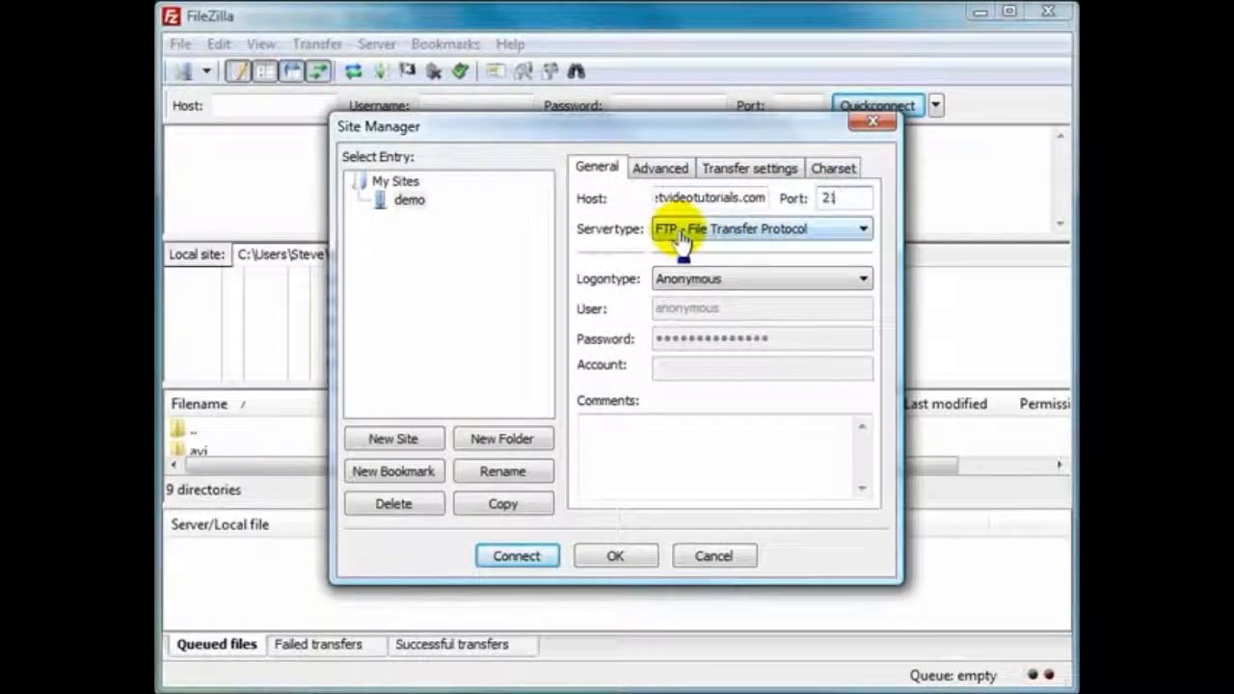
click(861, 232)
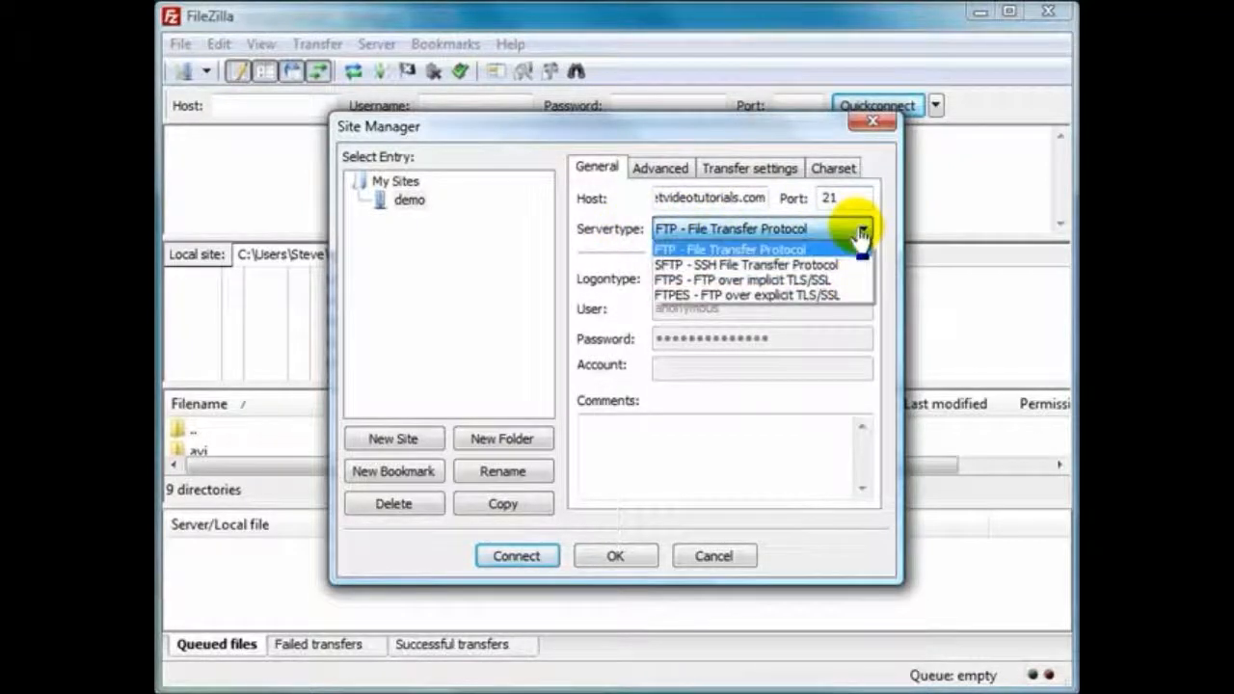
click(736, 233)
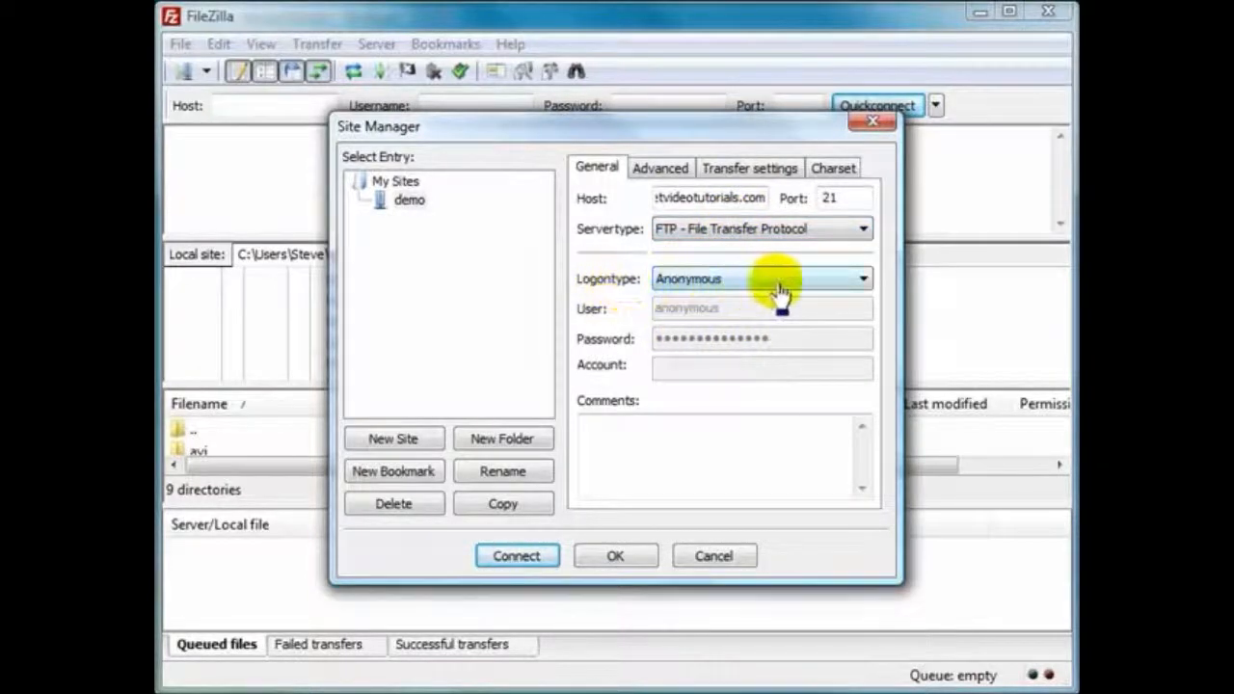
click(861, 279)
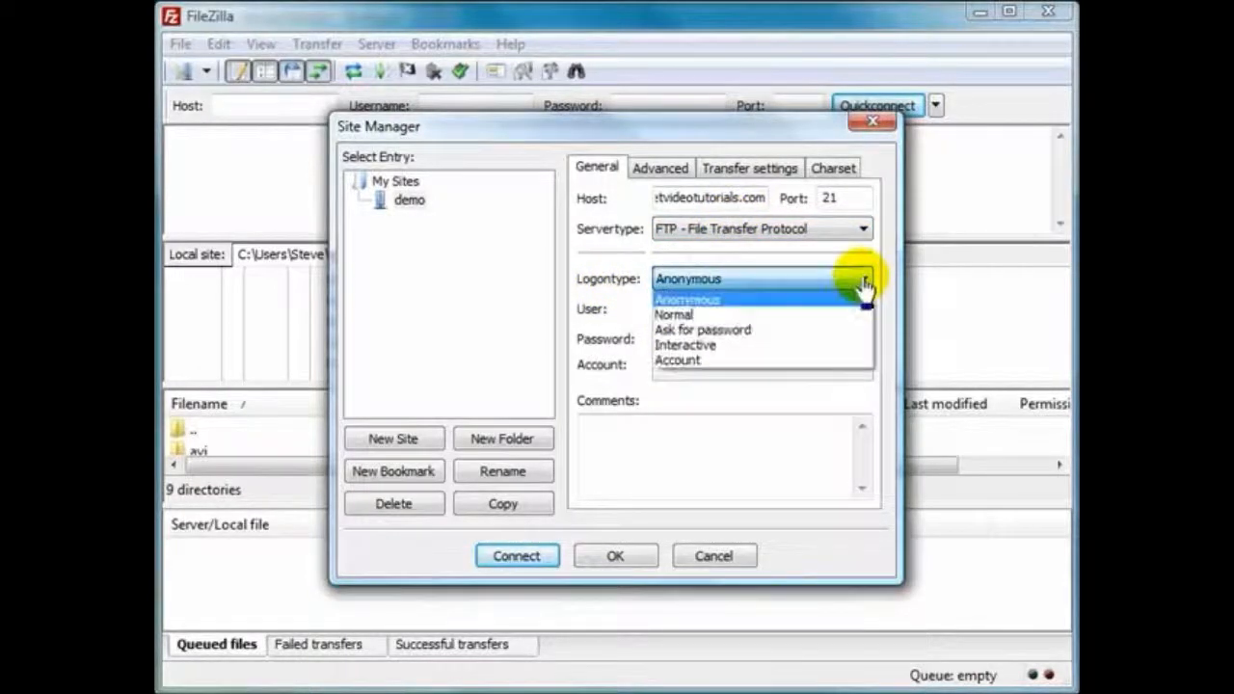
click(739, 316)
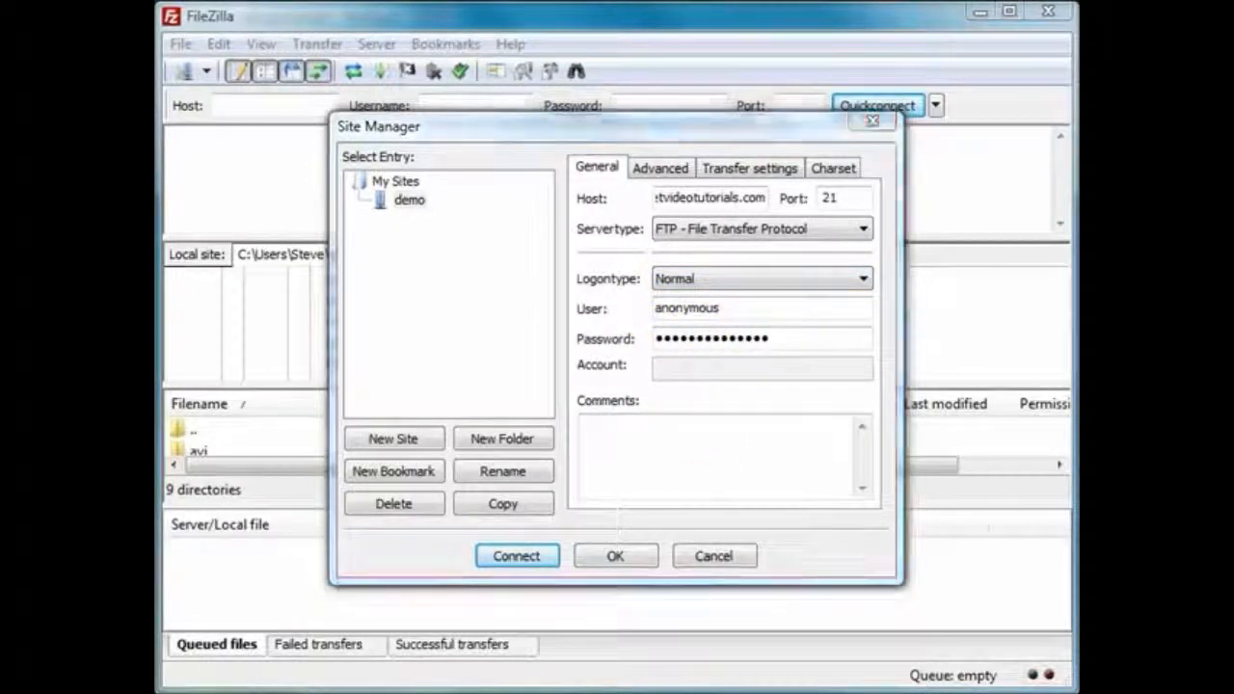
Copy the hosting account's username from the Notepad login details and paste it over anonymous as the demo site's user
key(alt+Tab)
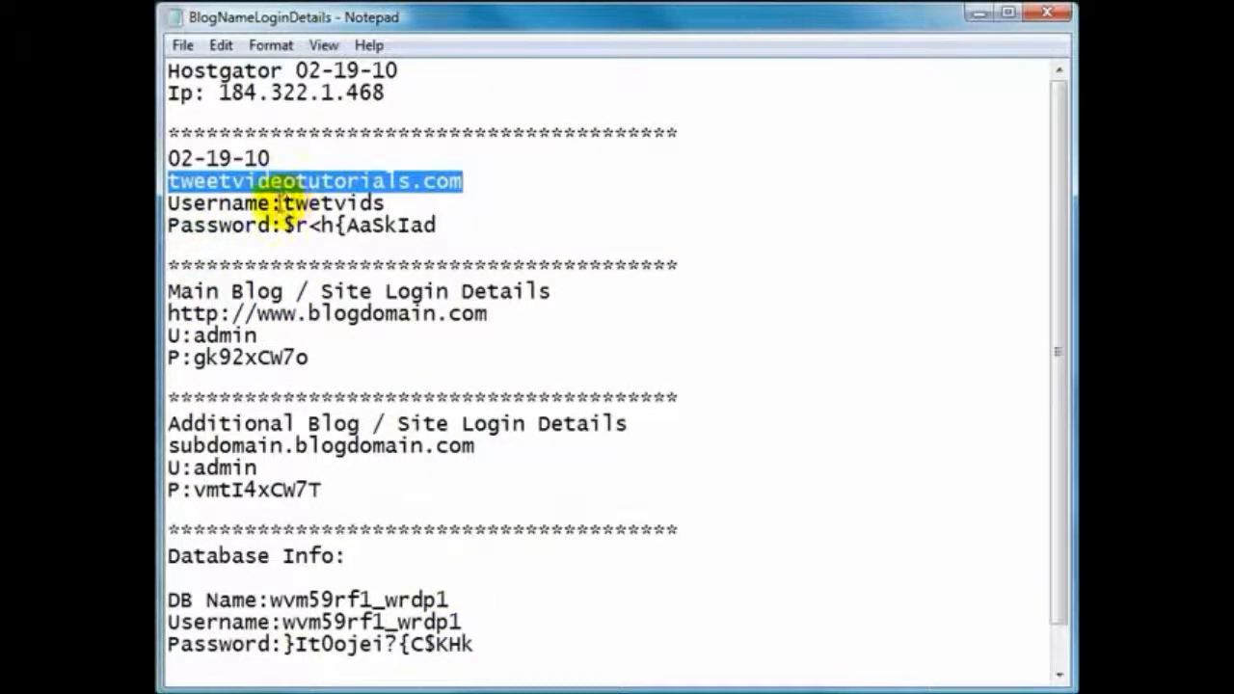
drag(277, 203, 387, 203)
right_click(378, 205)
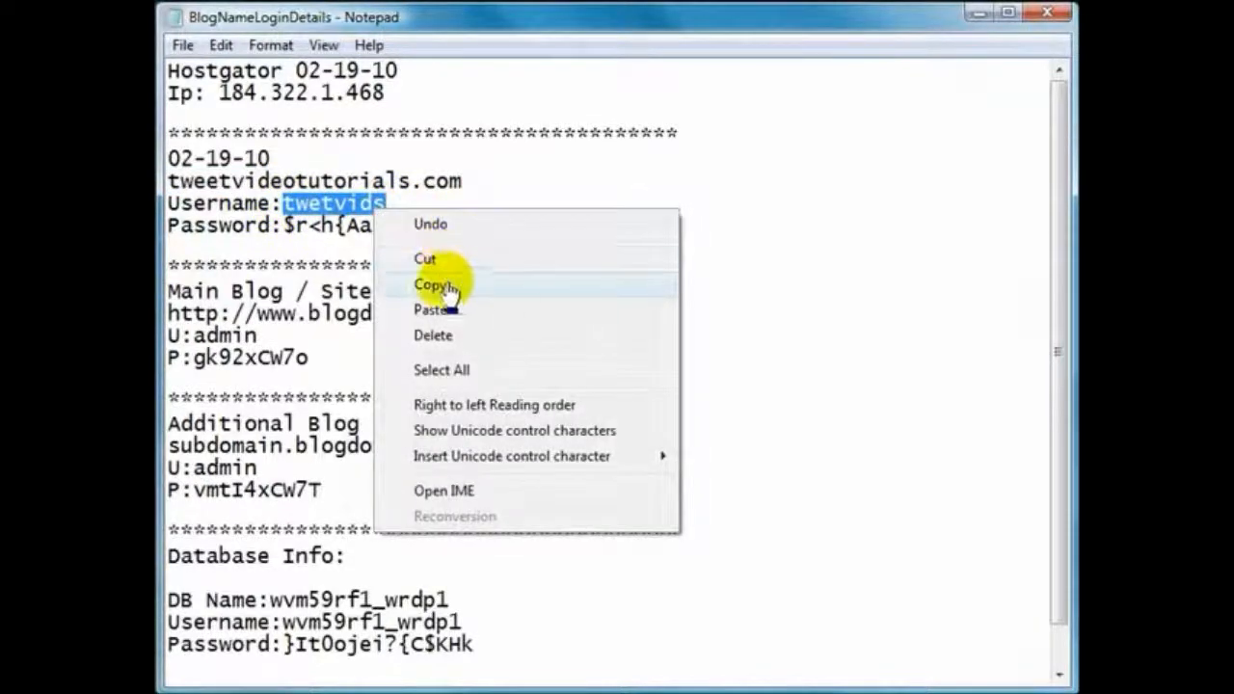
click(435, 285)
key(alt+Tab)
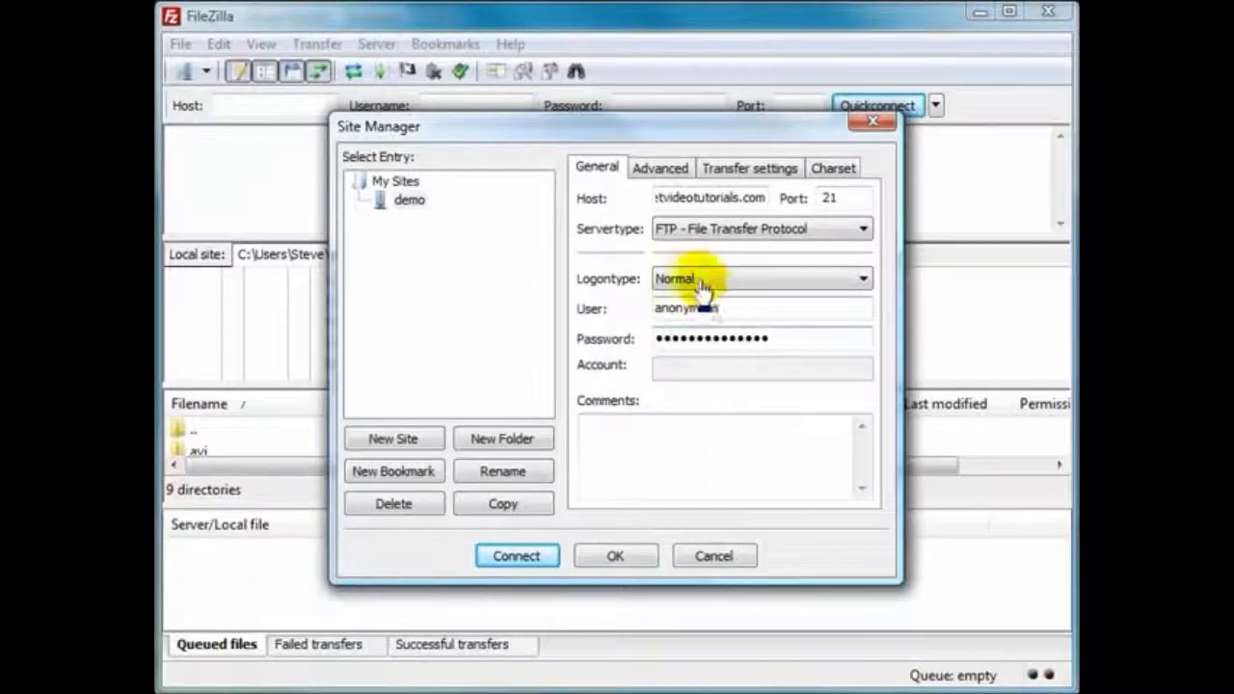
double_click(669, 309)
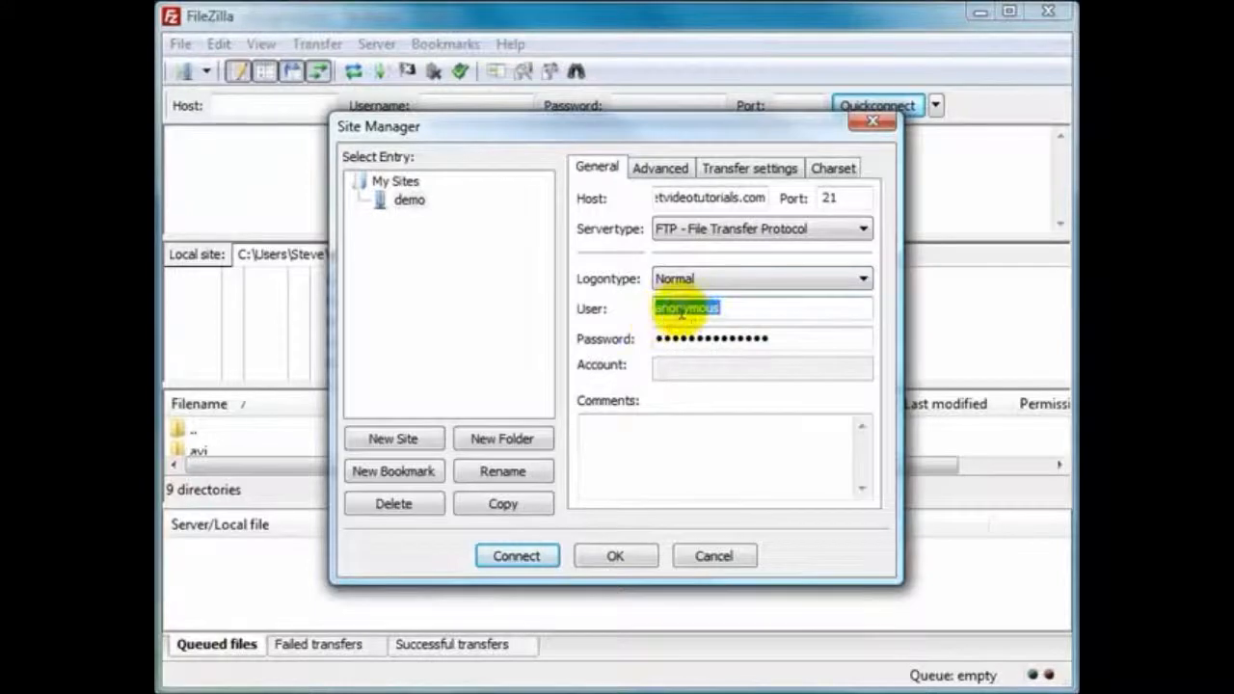
right_click(681, 314)
click(754, 410)
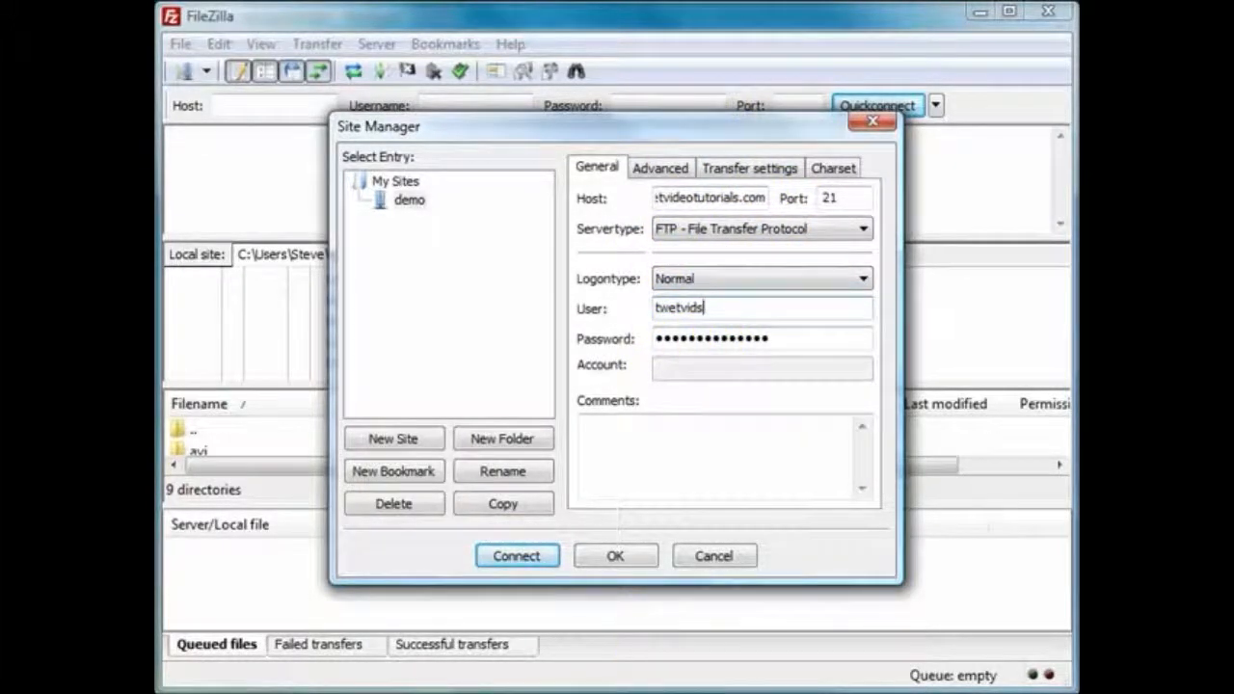
Copy the hosting account's password from the Notepad login details and paste it over the demo site's existing password in FileZilla
key(alt+Tab)
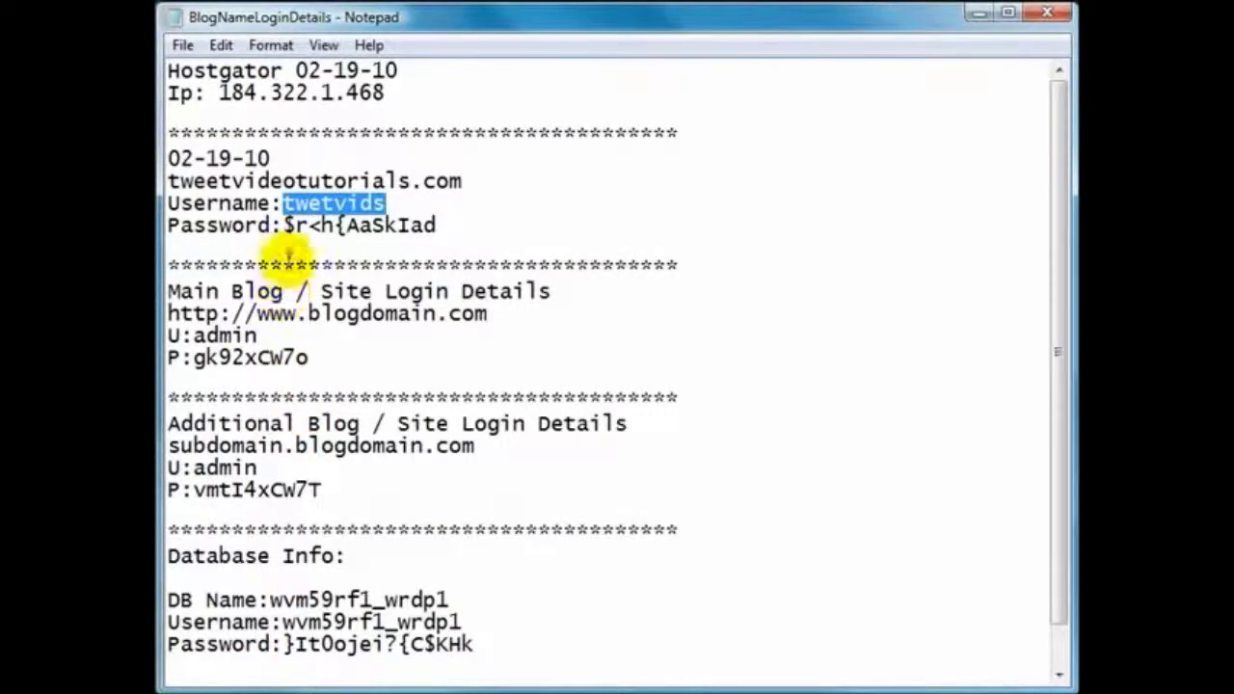
drag(284, 225, 424, 230)
right_click(416, 238)
click(470, 305)
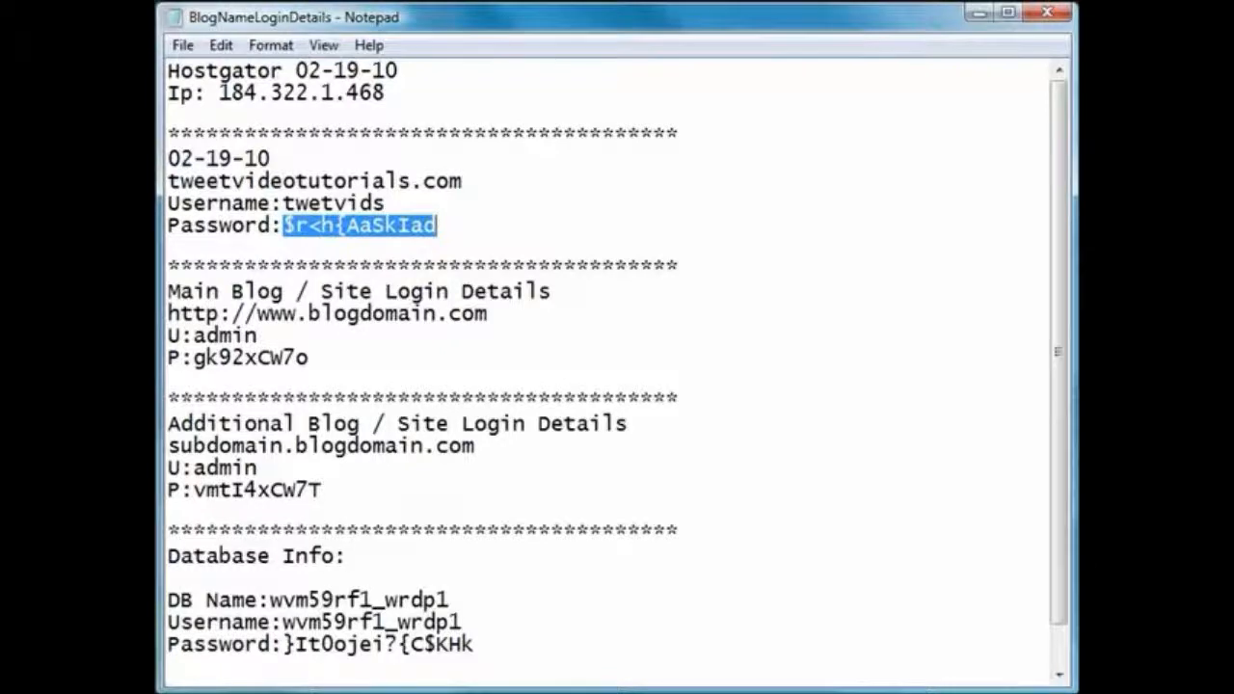
key(alt+Tab)
drag(782, 336, 662, 342)
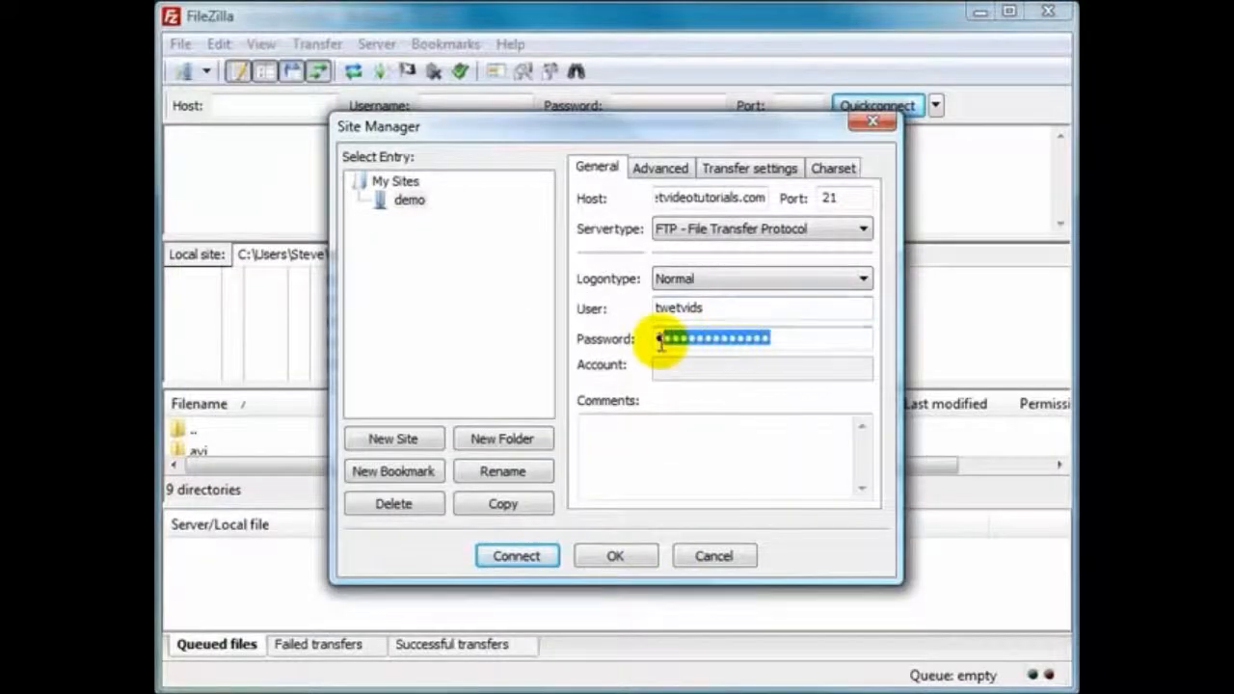
right_click(681, 343)
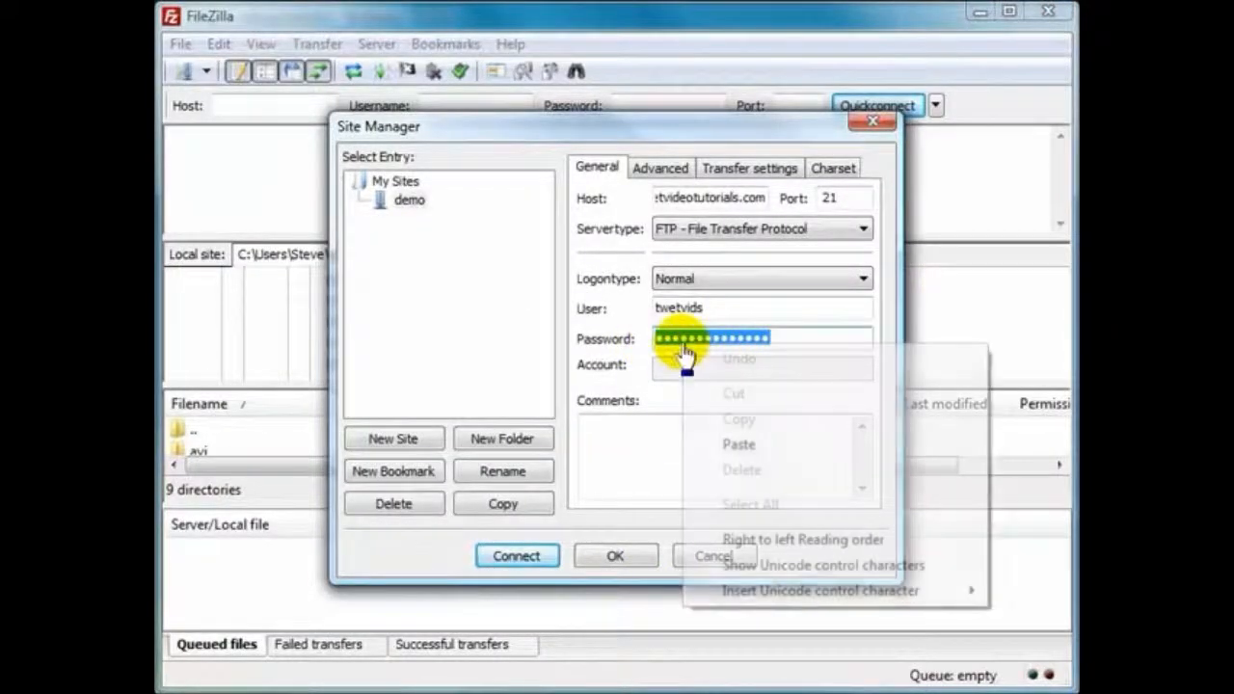
click(739, 446)
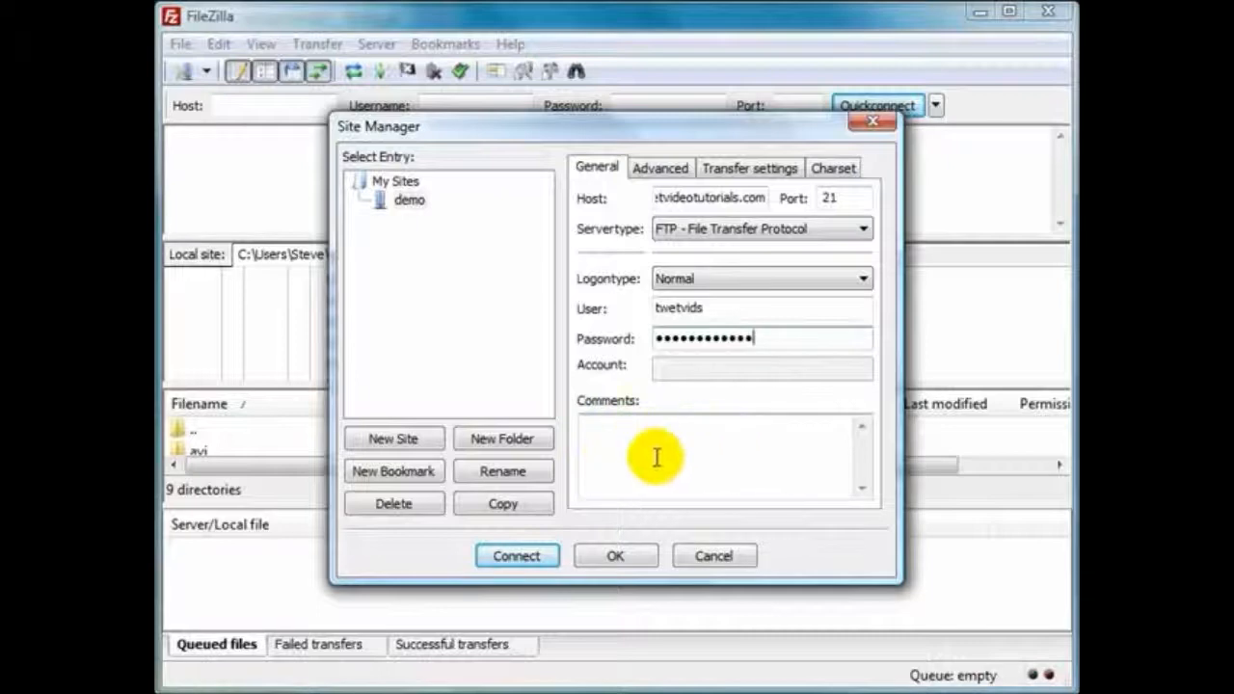
Connect to the demo site and enlarge the remote and local file list areas
click(511, 561)
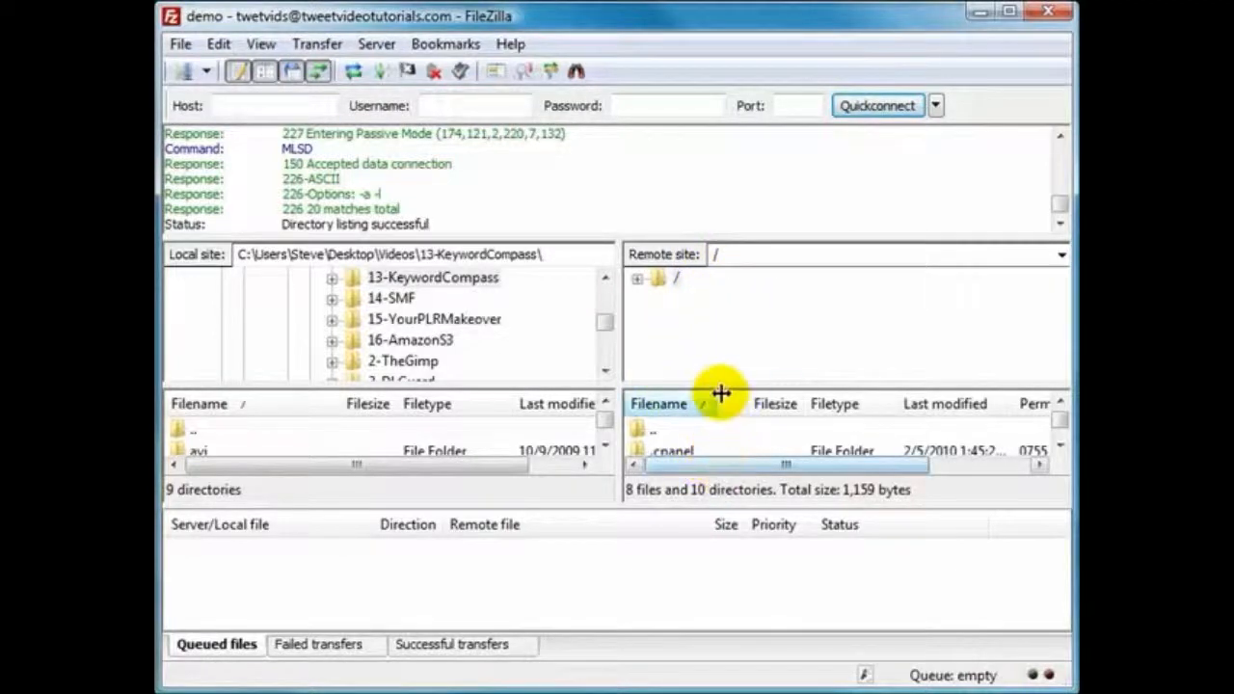
drag(722, 386, 728, 342)
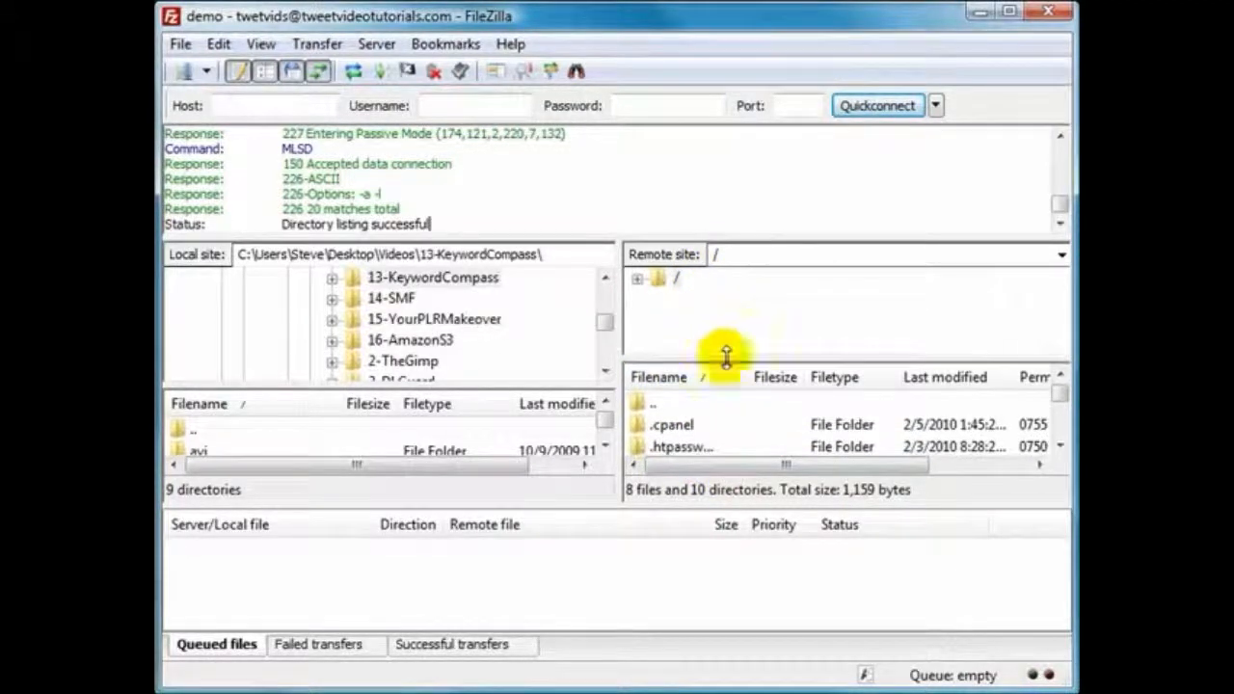
drag(596, 508, 597, 551)
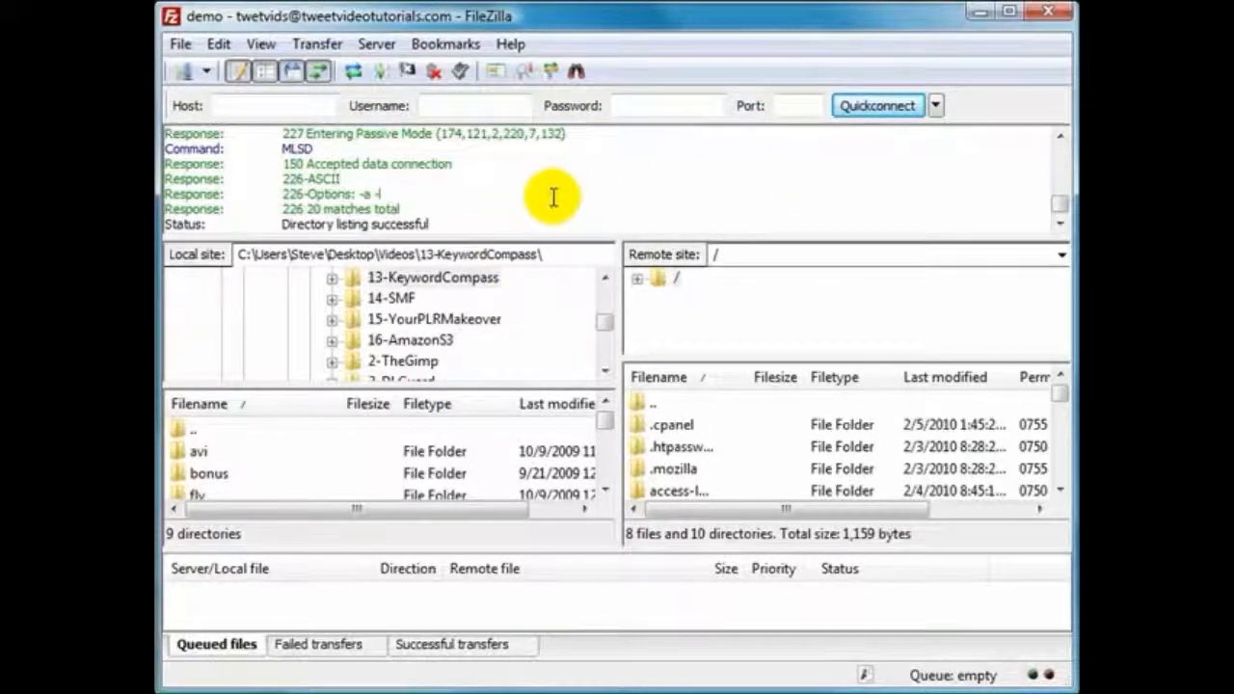
click(511, 46)
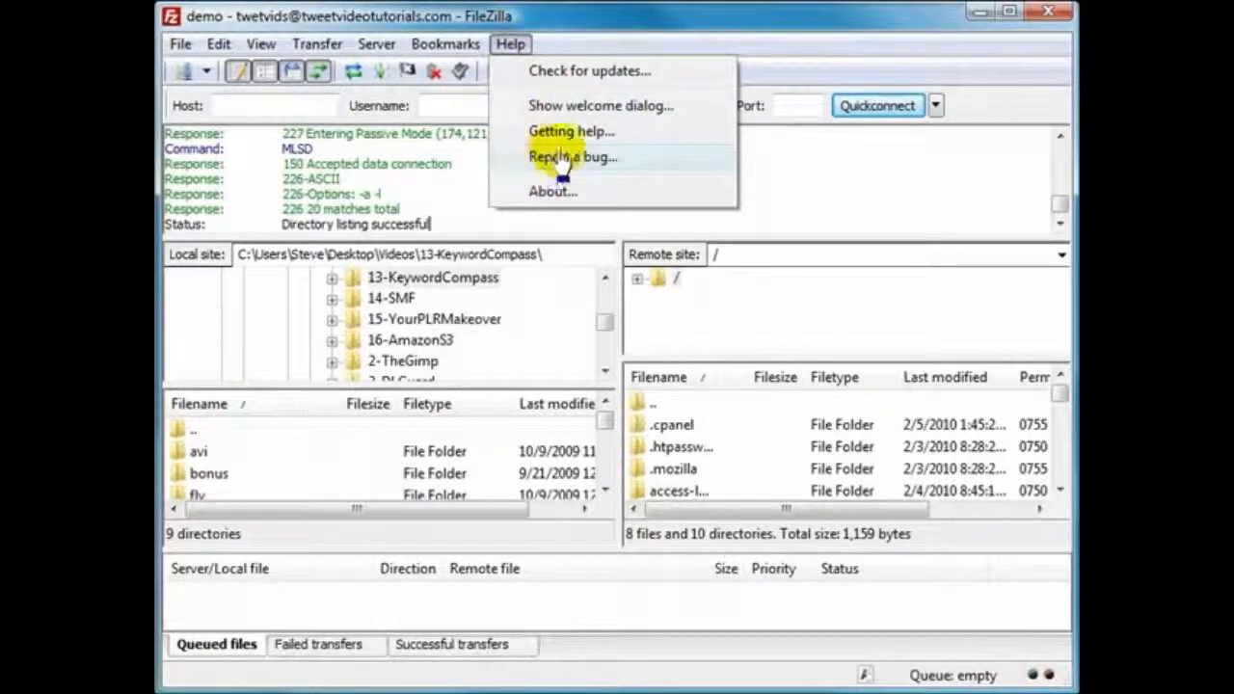
click(782, 168)
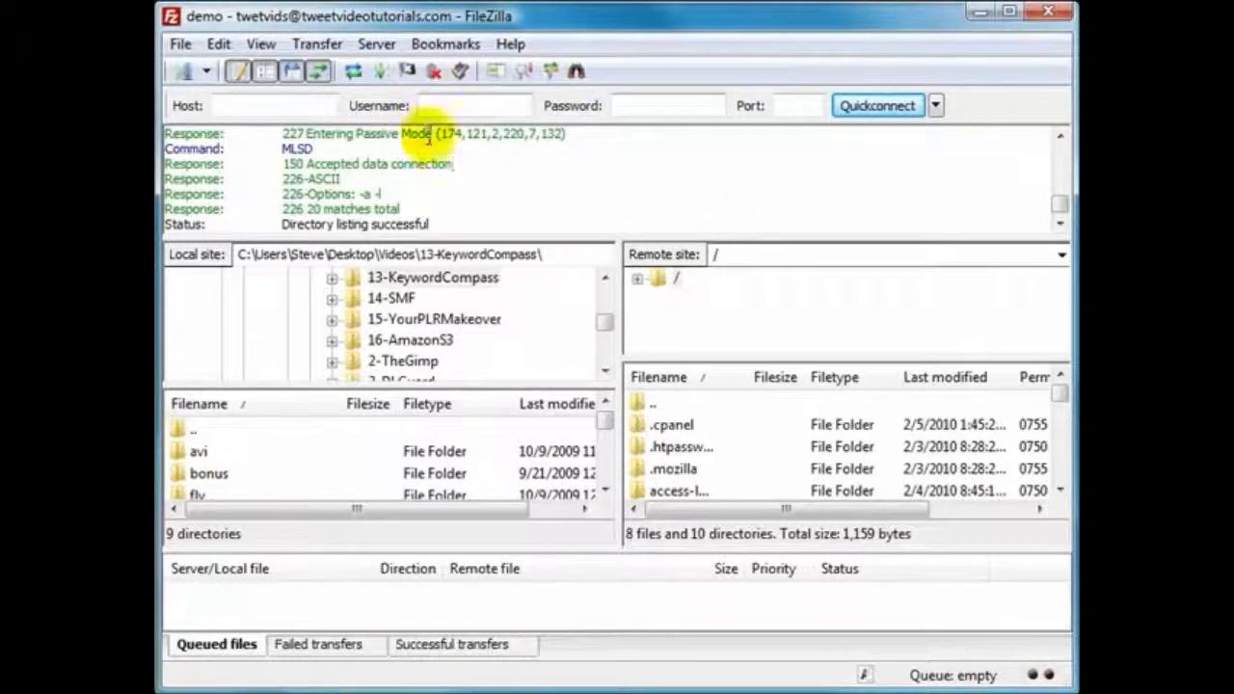